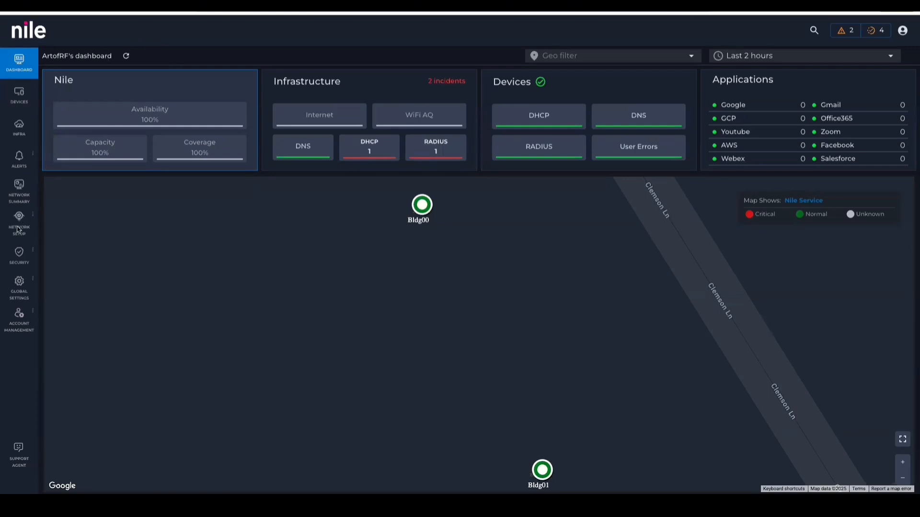
Open the NILE RADIUS configuration from the network's authentication setup.
mouse_move(18, 230)
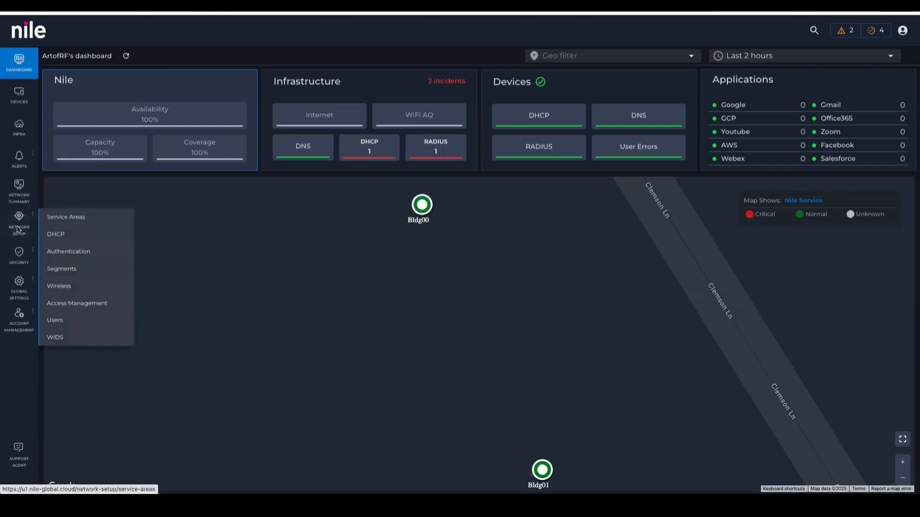
left_click(65, 255)
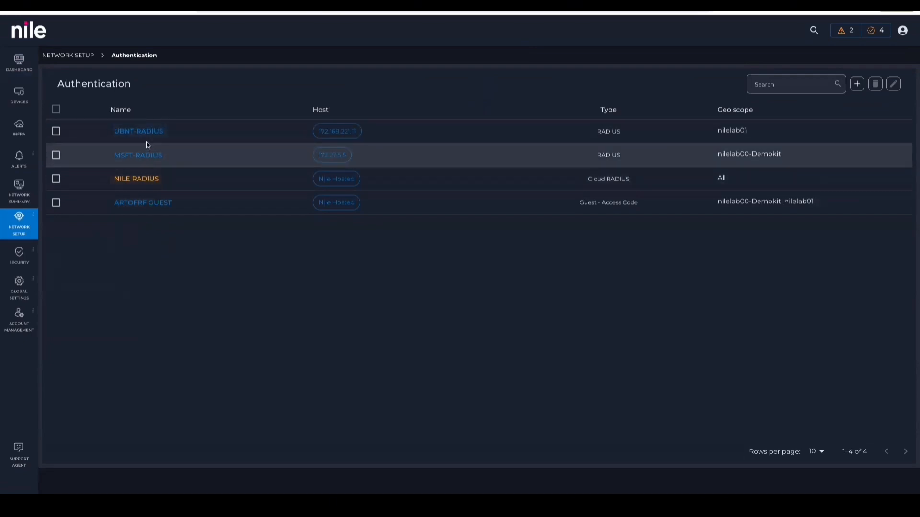
left_click(151, 179)
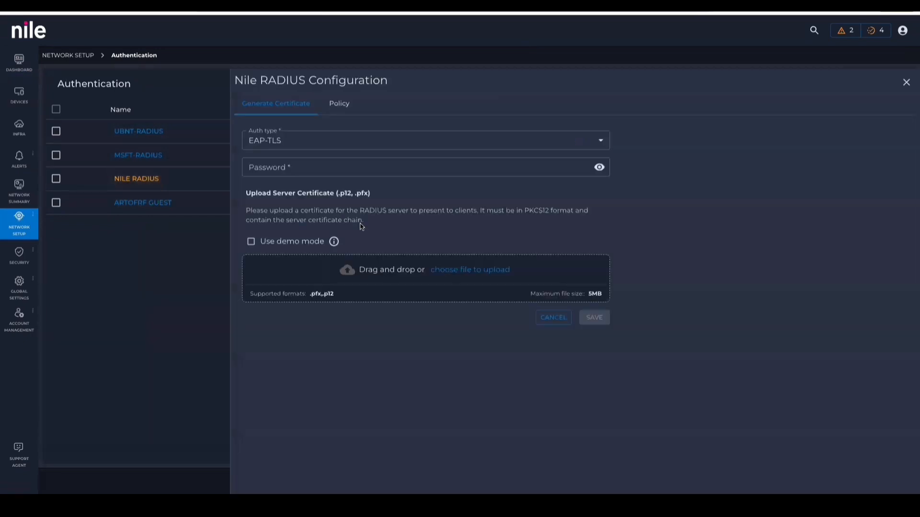
Enter the certificate password for EAP-TLS, upload the RADIUS server certificate file and save the configuration.
left_click(307, 171)
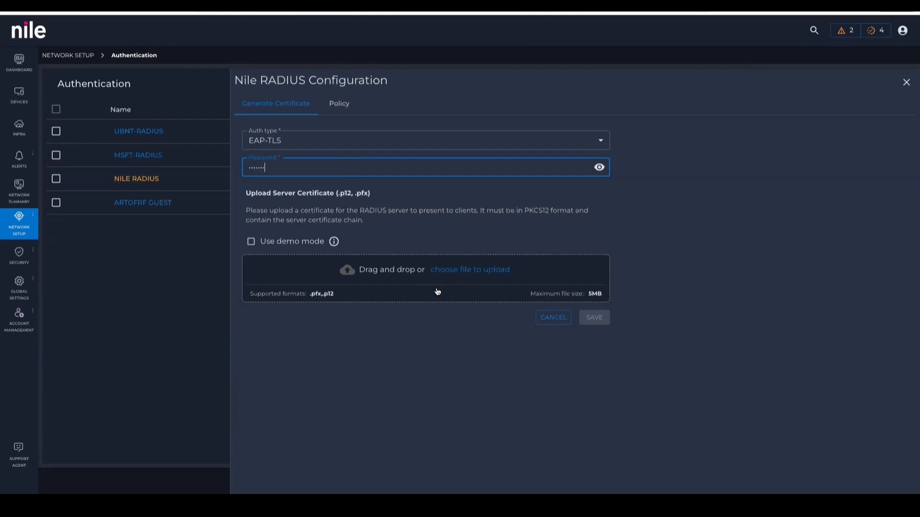
left_click(464, 271)
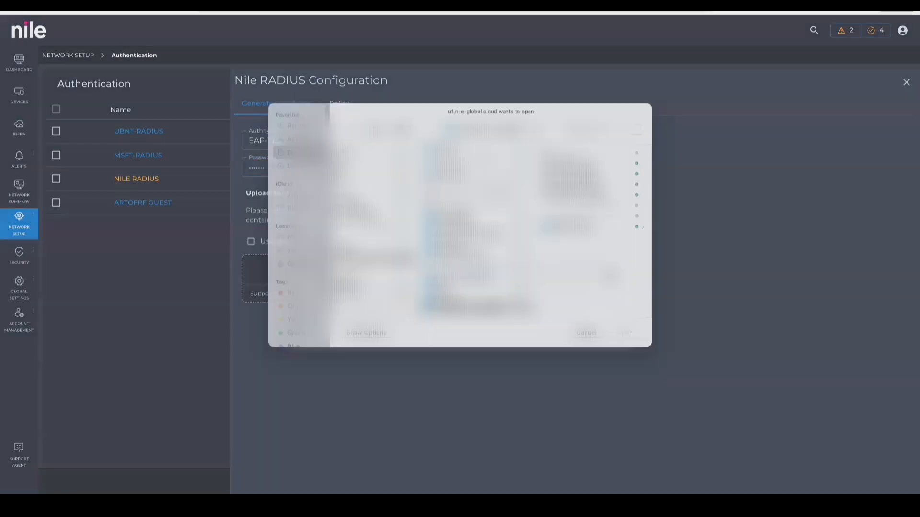
left_click(575, 205)
left_click(624, 343)
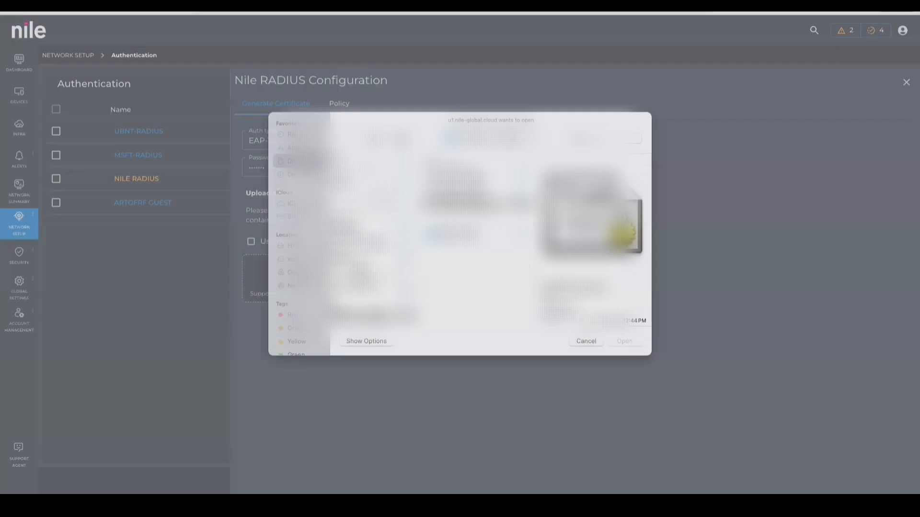
left_click(600, 326)
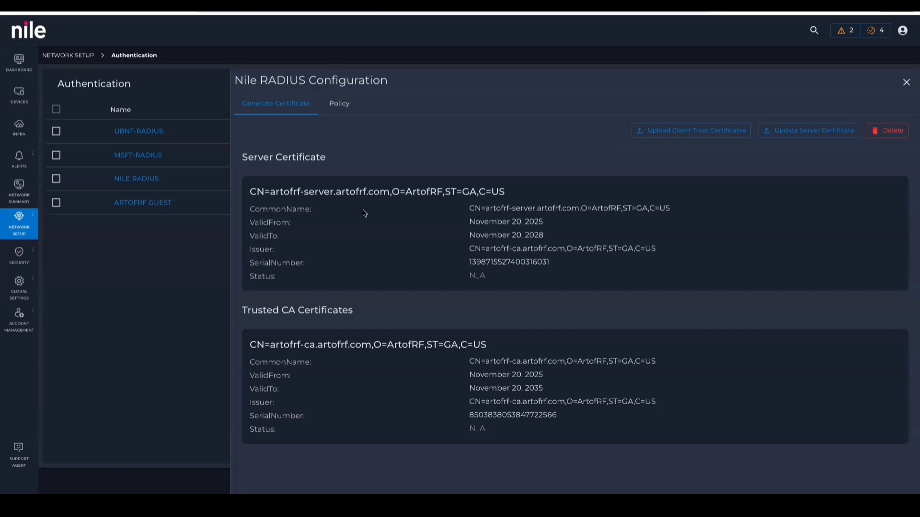
Add a new Nile RADIUS policy named Employees.
left_click(350, 111)
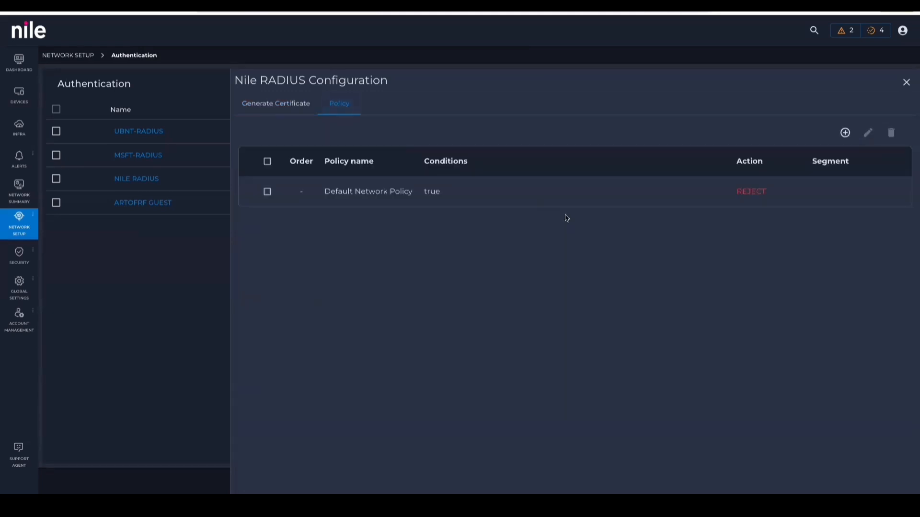
left_click(845, 133)
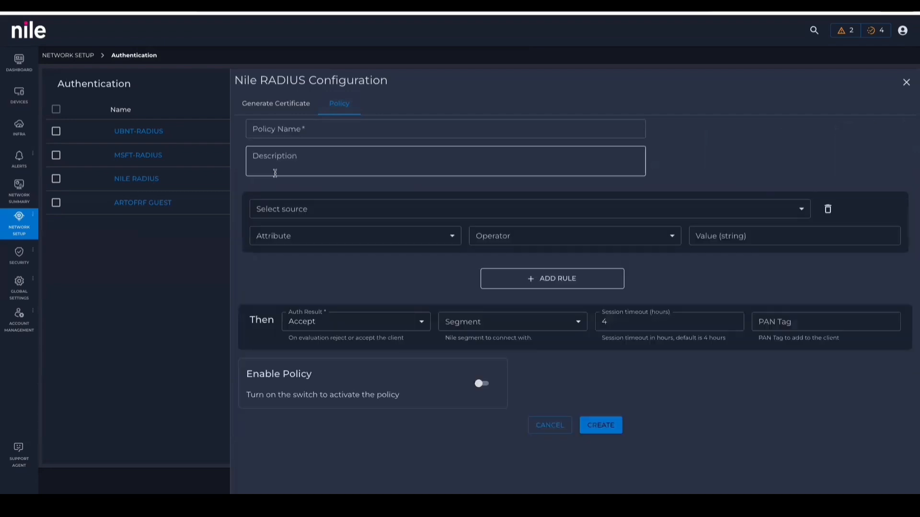
left_click(258, 130)
type("Employees")
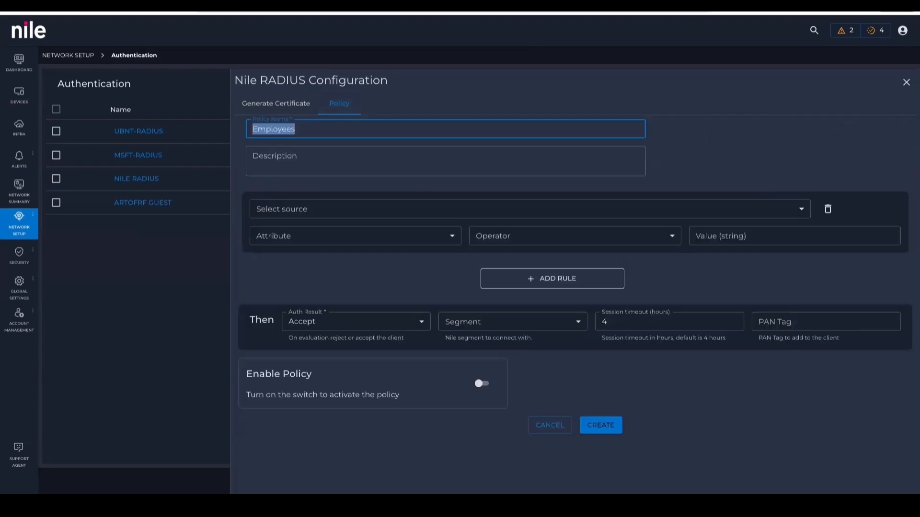
left_click(309, 208)
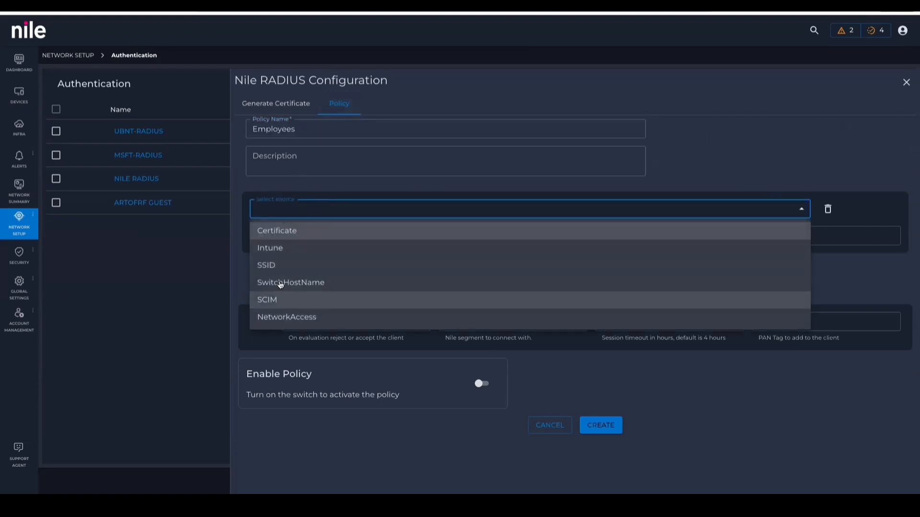
left_click(281, 248)
left_click(330, 244)
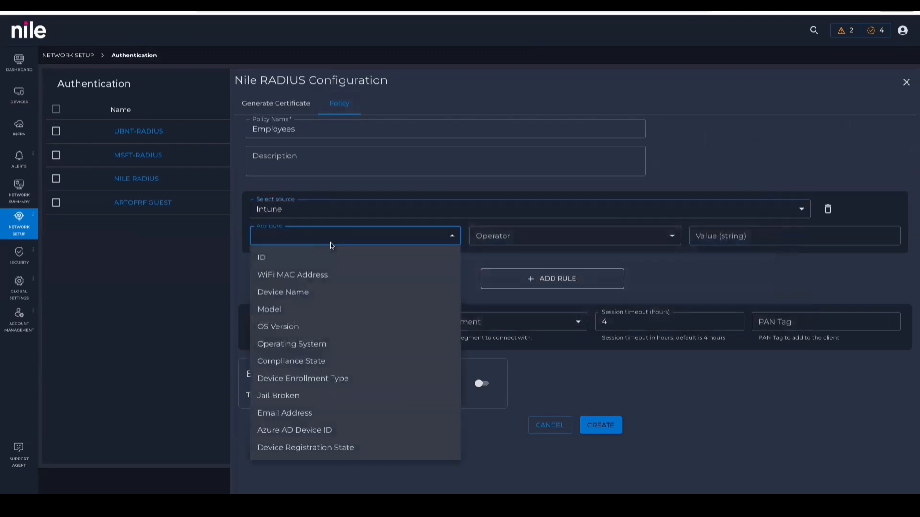
left_click(343, 209)
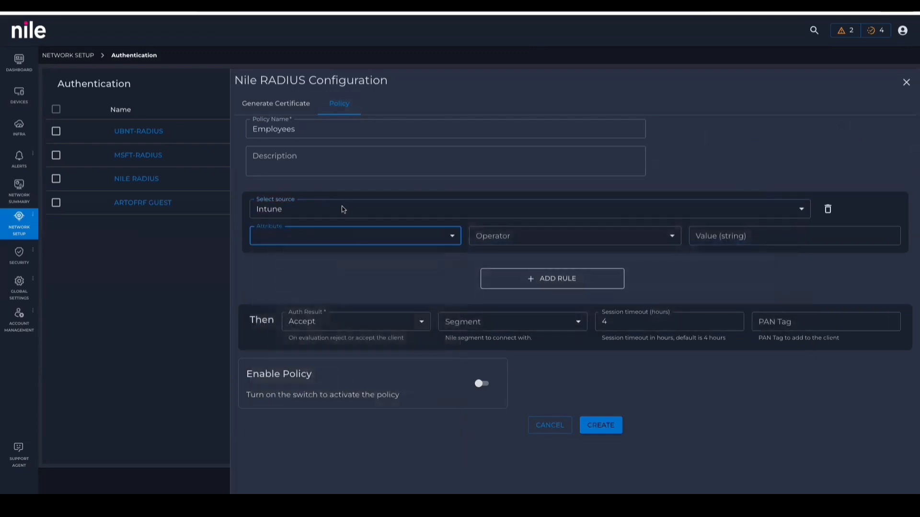
Set the Employees policy's rule to match when the Certificate source's Organization Unit contains Employees.
left_click(332, 210)
left_click(312, 231)
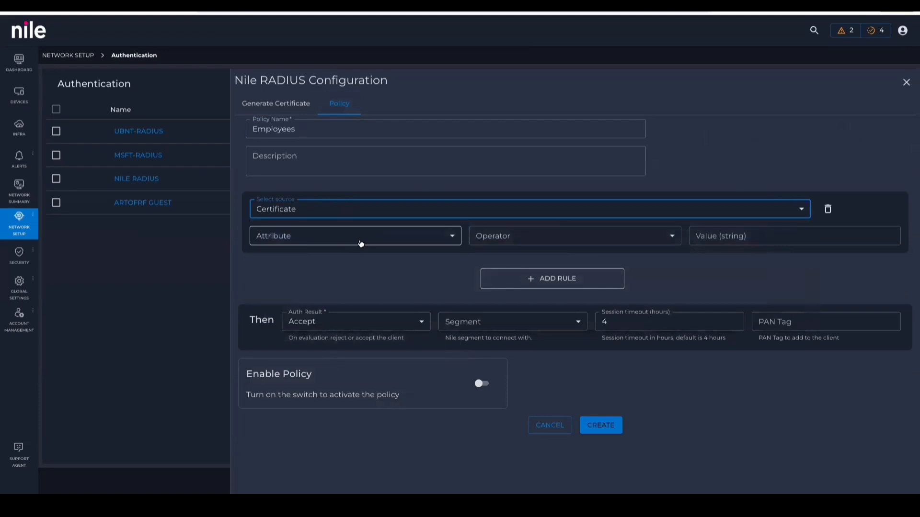
left_click(361, 244)
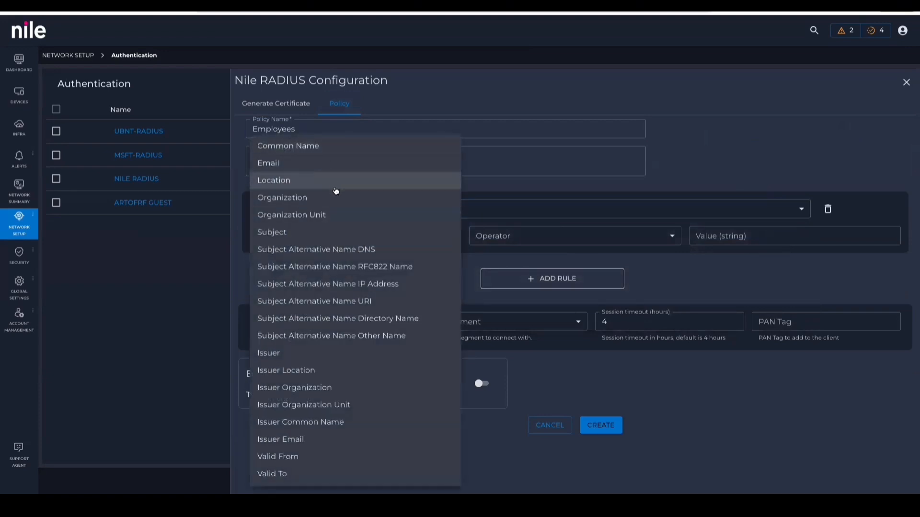
left_click(332, 216)
left_click(550, 235)
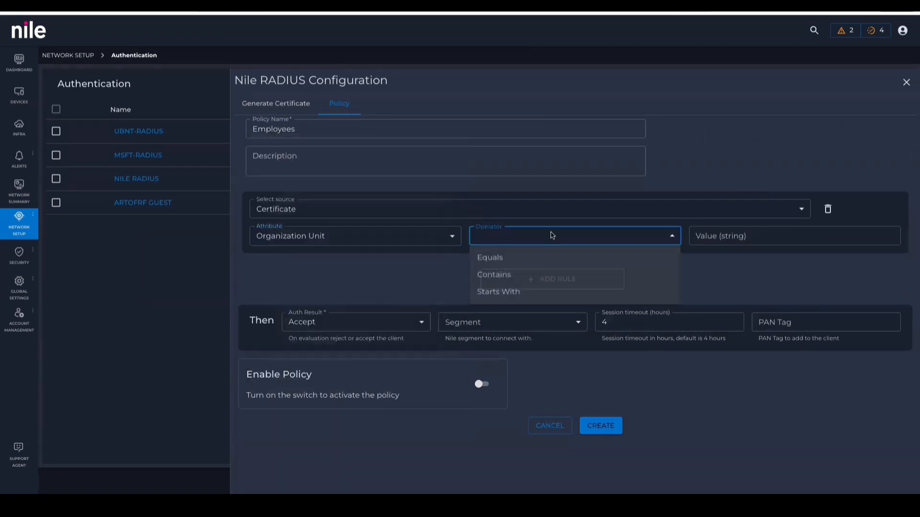
left_click(531, 273)
left_click(757, 228)
type("Employees")
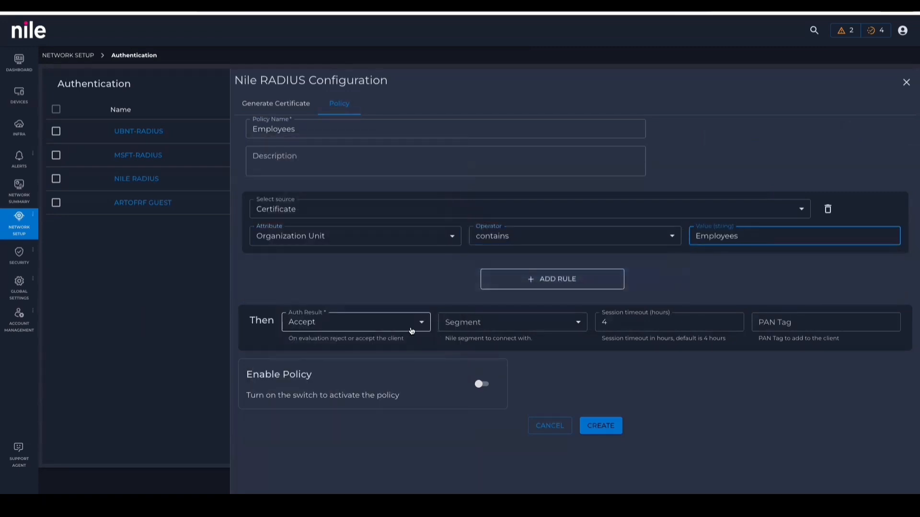
Assign segment segA, an 8-hour session timeout and the PAN tag employees, and create the Employees policy as enabled.
left_click(512, 327)
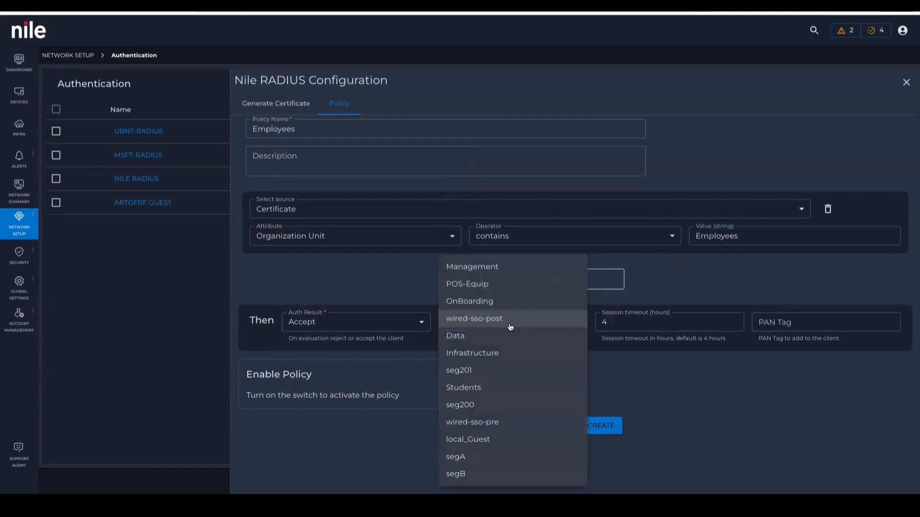
left_click(467, 456)
left_click(634, 321)
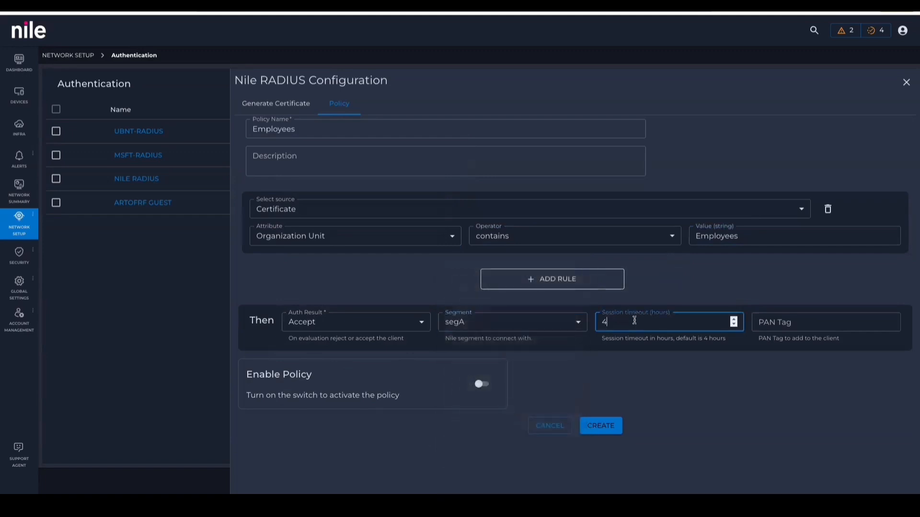
left_click(771, 321)
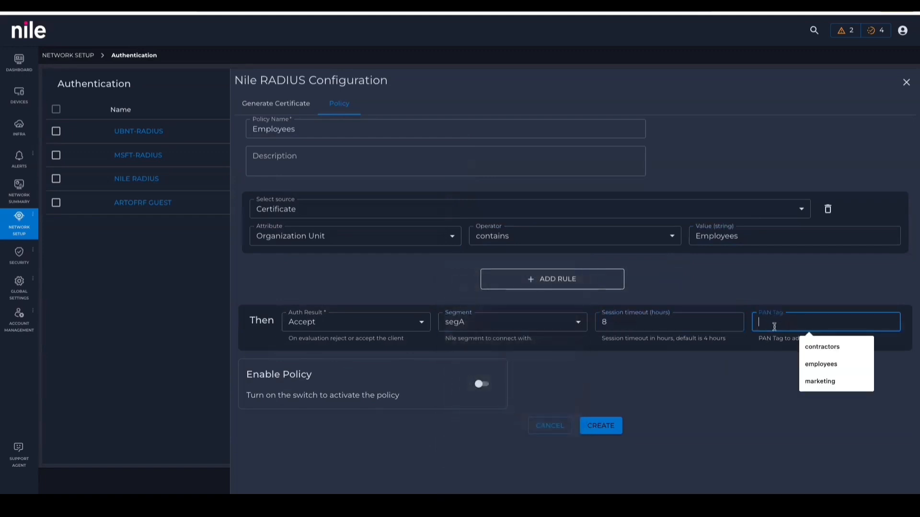
left_click(834, 365)
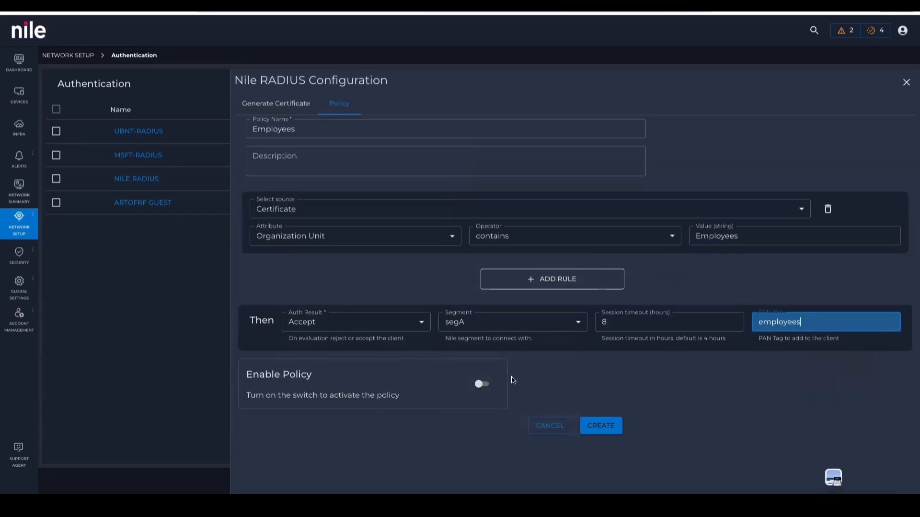
left_click(487, 387)
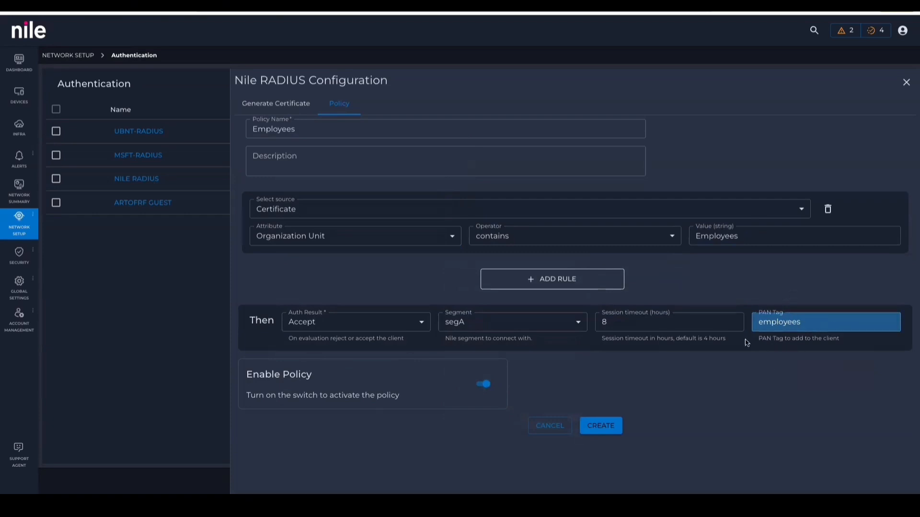
left_click(606, 434)
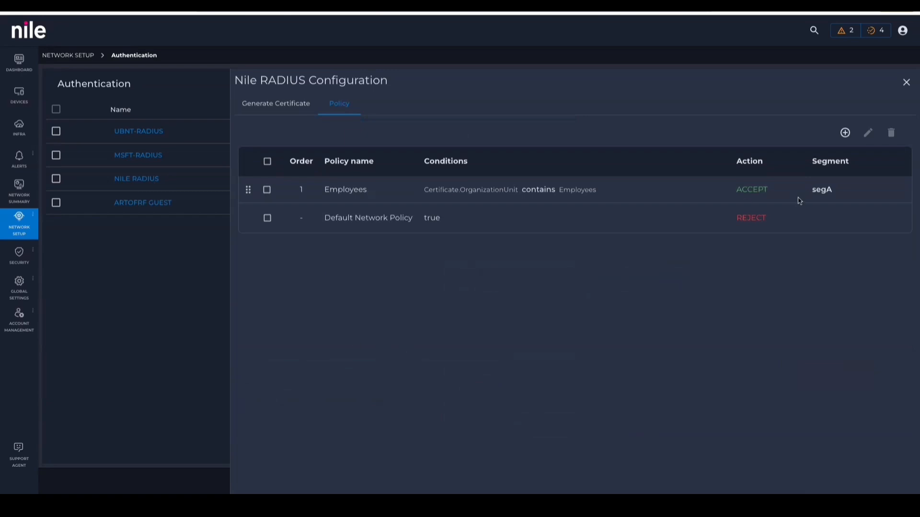
Add another Nile RADIUS policy named Contractors and copy its name.
left_click(845, 133)
left_click(336, 130)
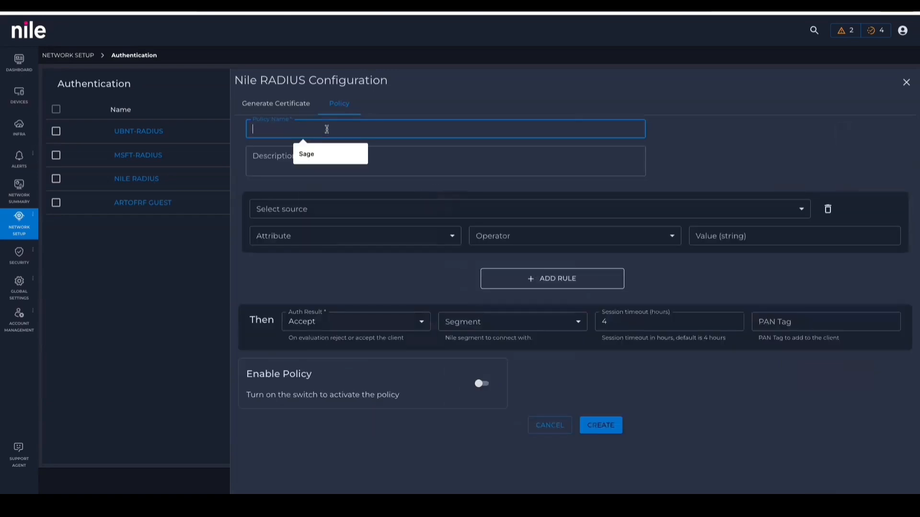
type("Contractors")
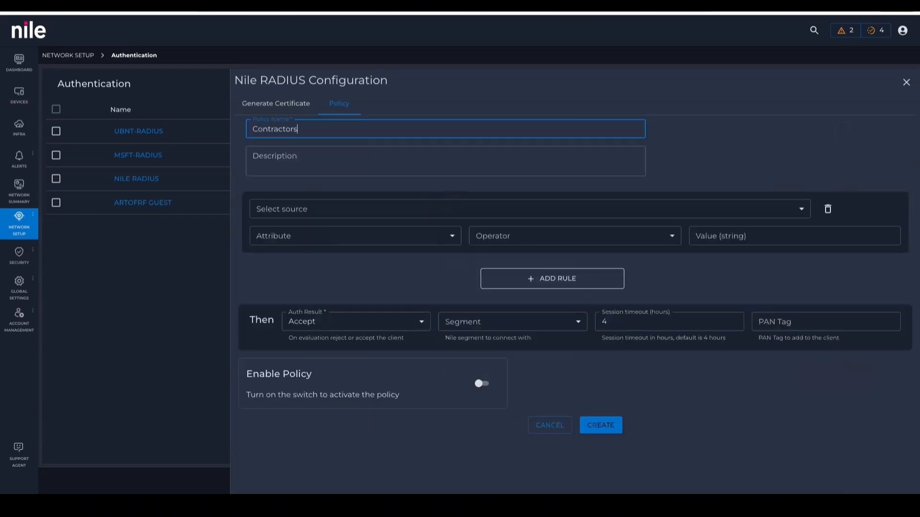
key("ctrl+a")
key("ctrl+c")
Set the Contractors policy's rule to match when the Certificate source's Organization Unit contains Contractors.
left_click(318, 215)
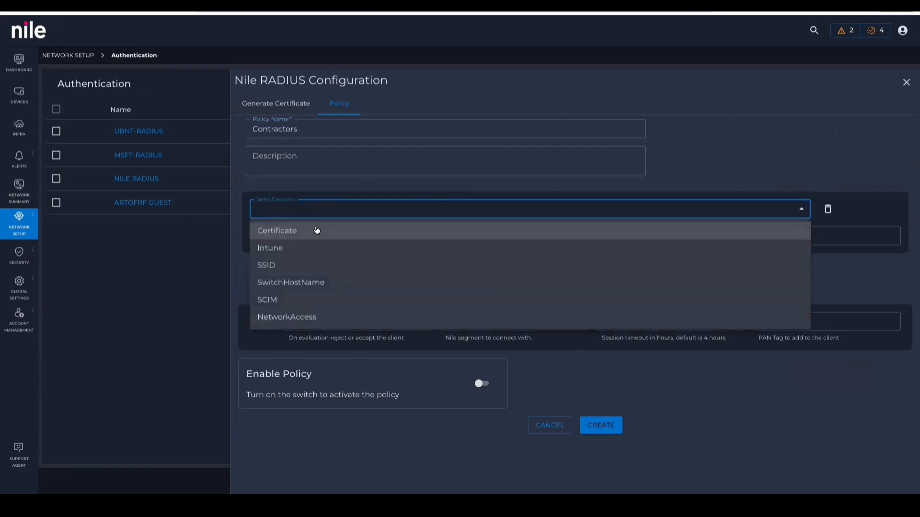
left_click(317, 230)
left_click(318, 235)
left_click(316, 214)
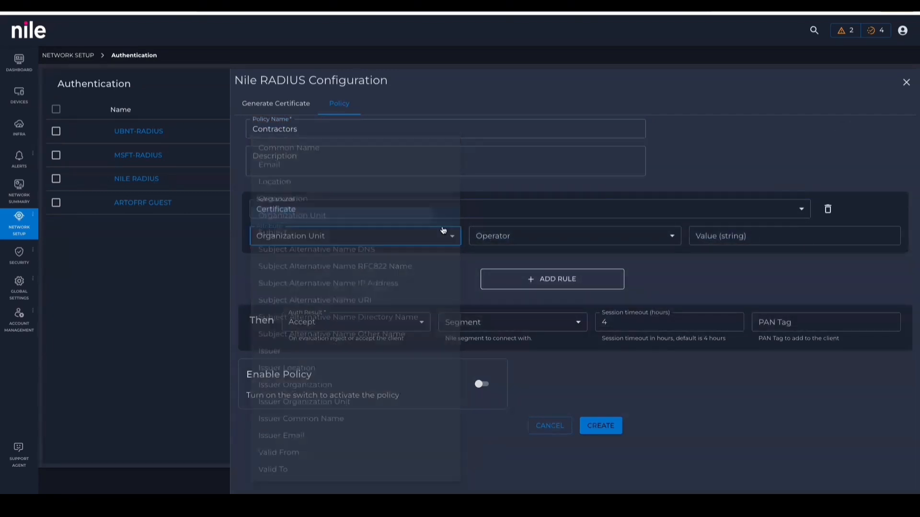
left_click(527, 236)
left_click(530, 274)
left_click(743, 238)
key("ctrl+v")
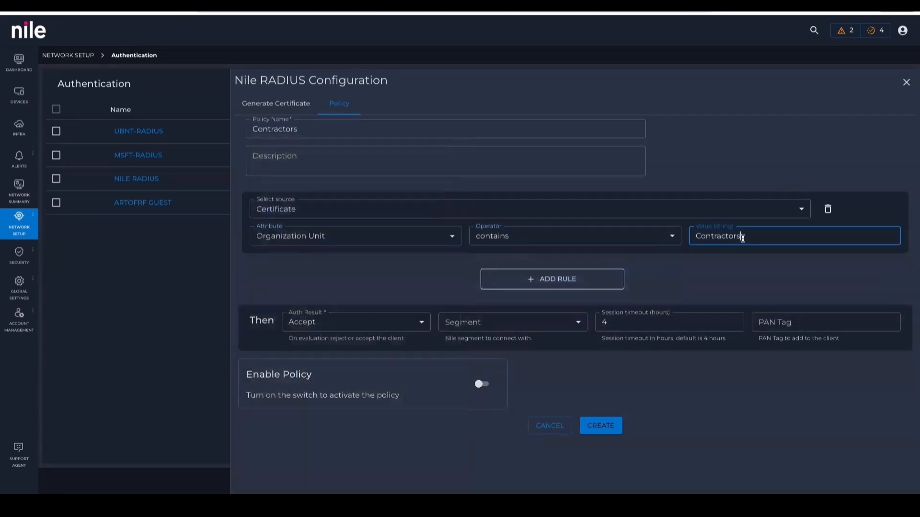
Assign segment segB, an 8-hour session timeout and the PAN tag contractors, and create the Contractors policy as enabled.
left_click(517, 324)
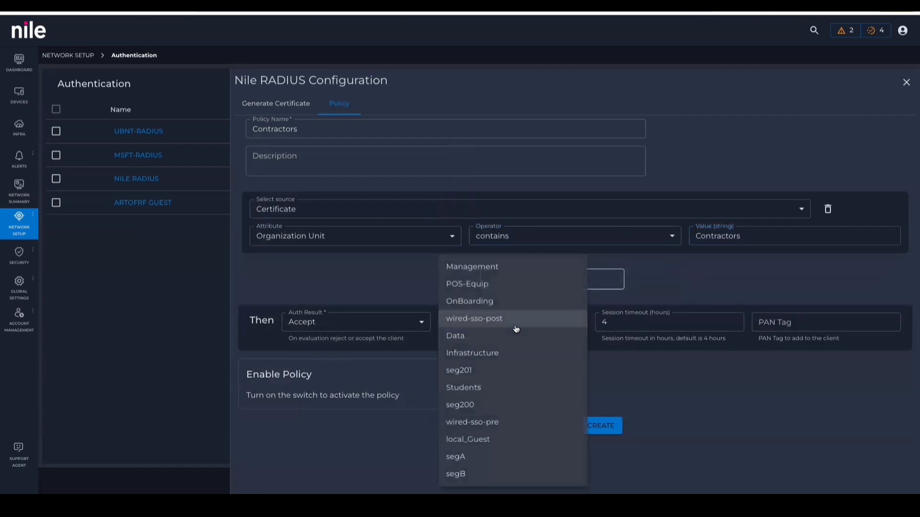
left_click(484, 475)
left_click(653, 322)
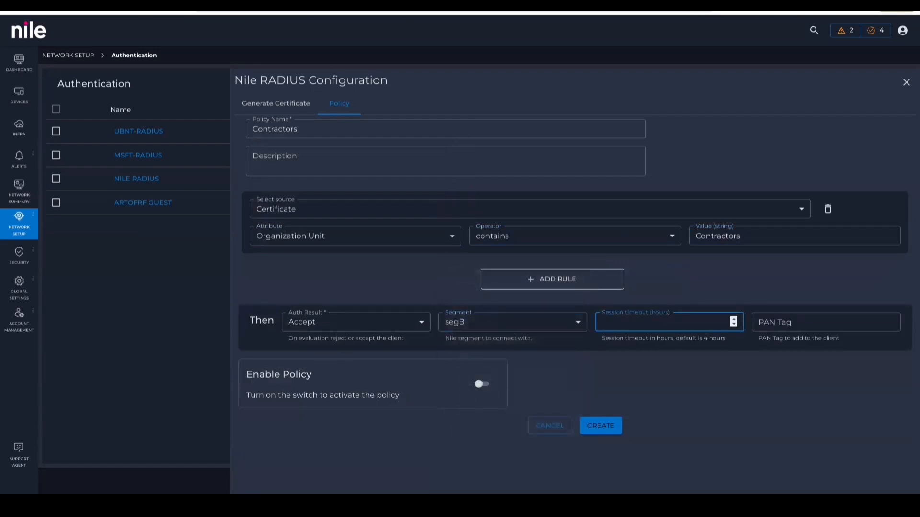
type("8")
left_click(823, 331)
left_click(836, 347)
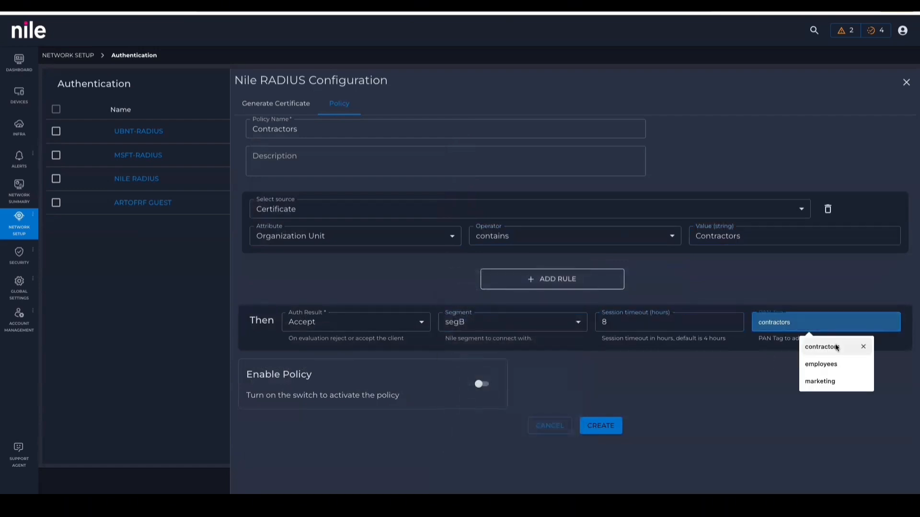
left_click(481, 384)
left_click(597, 428)
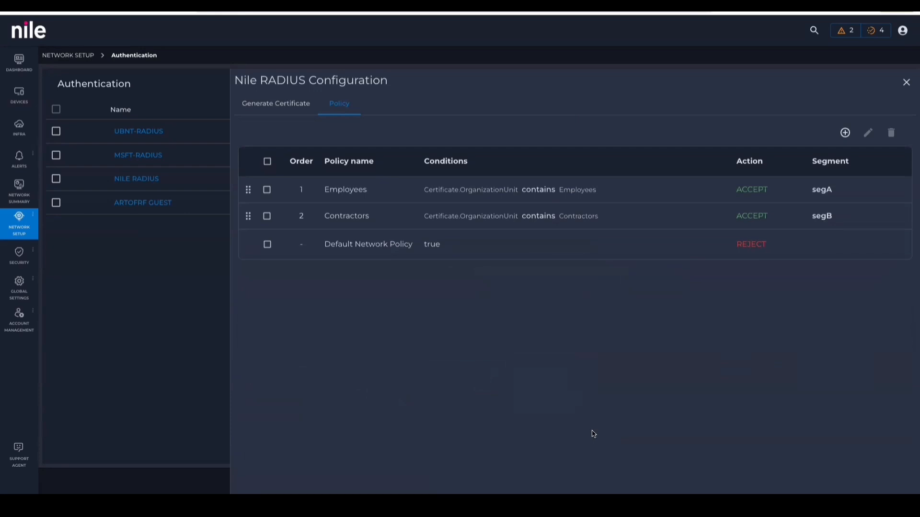
Close the RADIUS configuration, set segA's authentication at site nilelab01 to Nile RADIUS and save the segment.
left_click(906, 83)
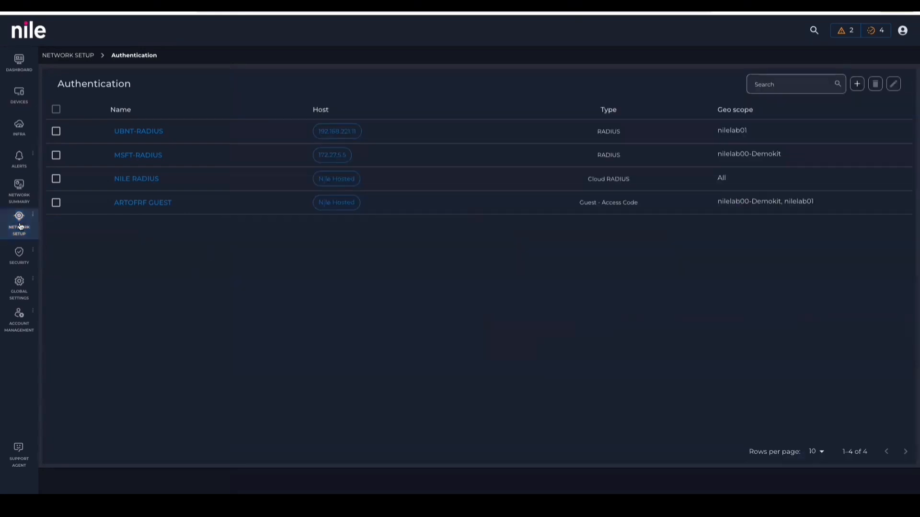
mouse_move(20, 226)
left_click(99, 270)
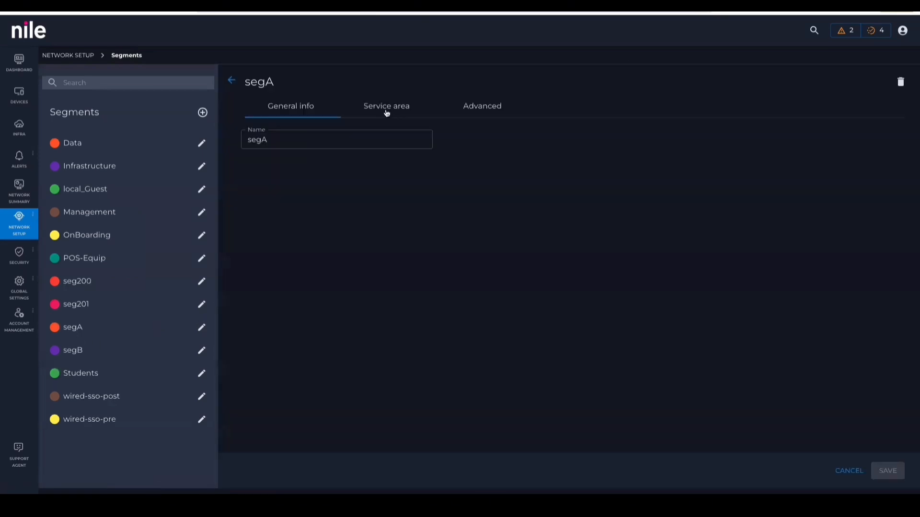
left_click(386, 108)
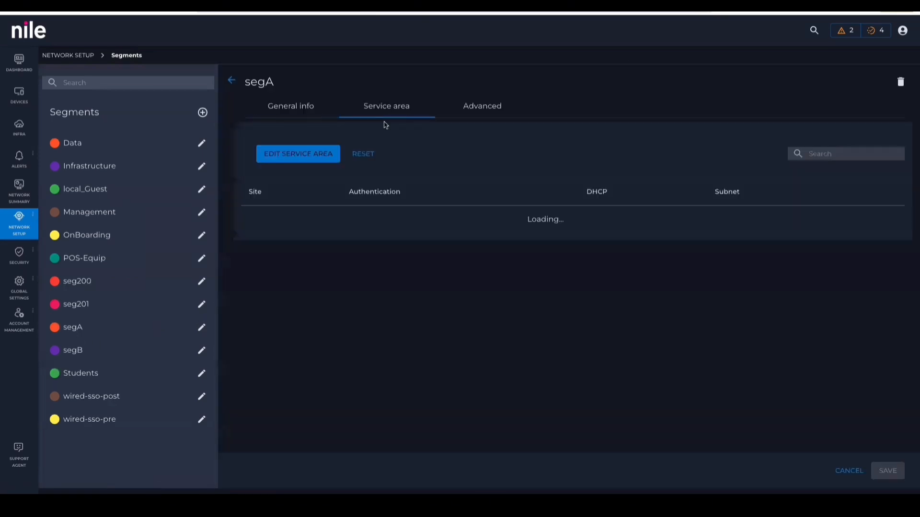
left_click(441, 230)
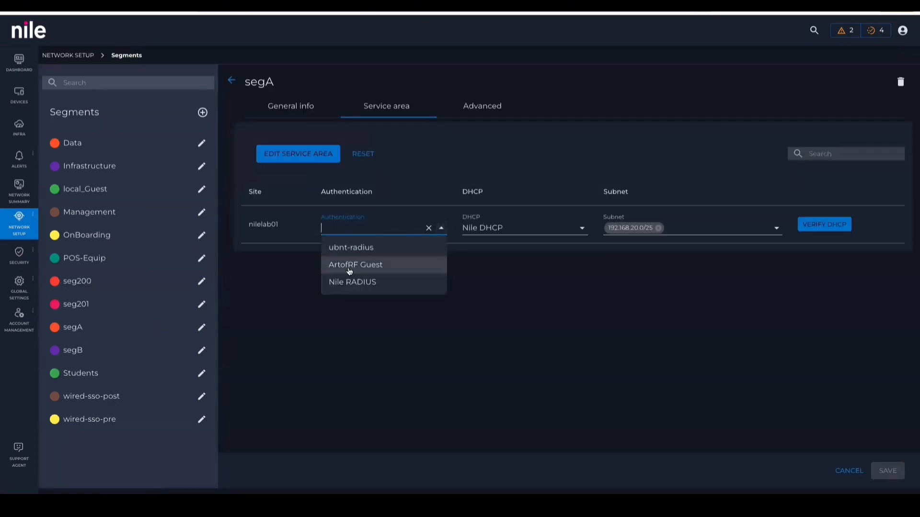
left_click(359, 285)
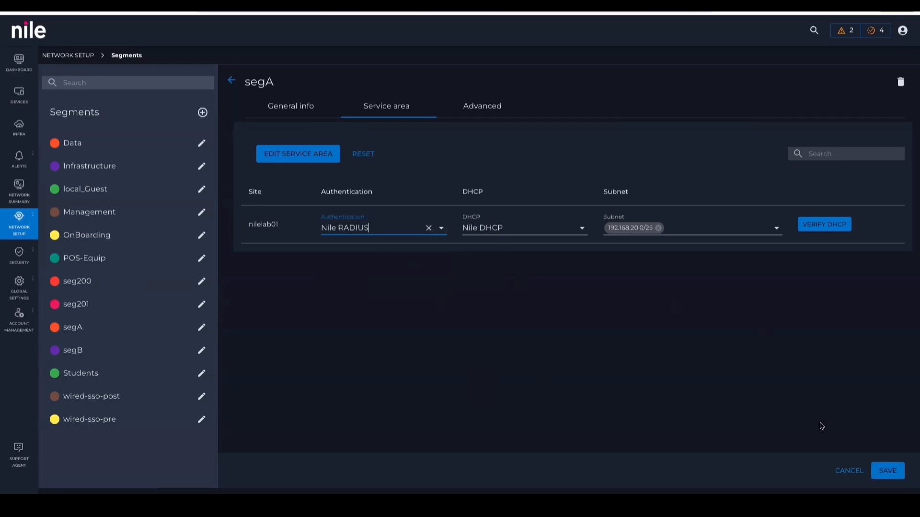
left_click(884, 472)
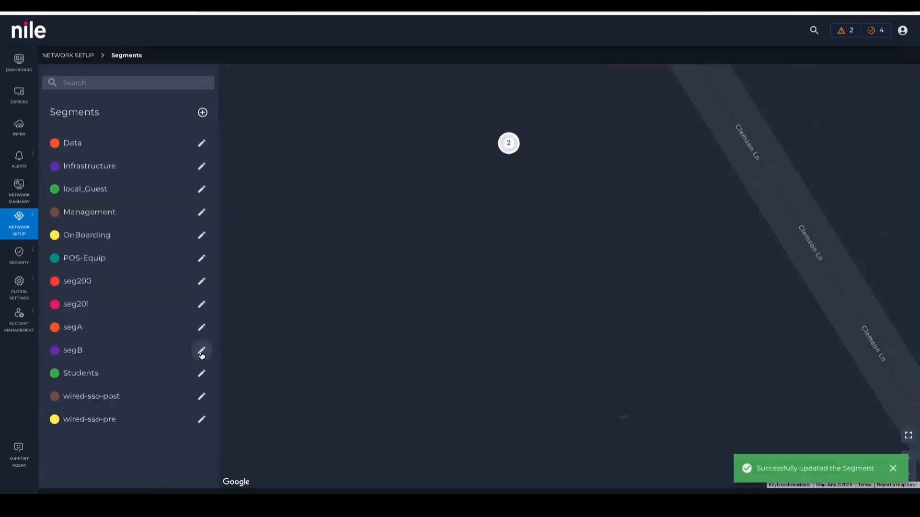
Set segB's authentication at site nilelab01 to Nile RADIUS and save the segment.
left_click(202, 350)
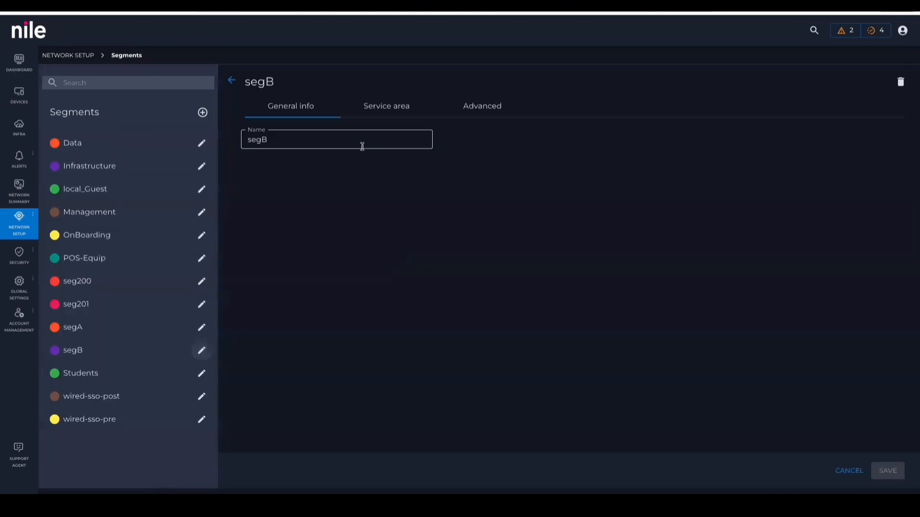
left_click(389, 110)
left_click(439, 228)
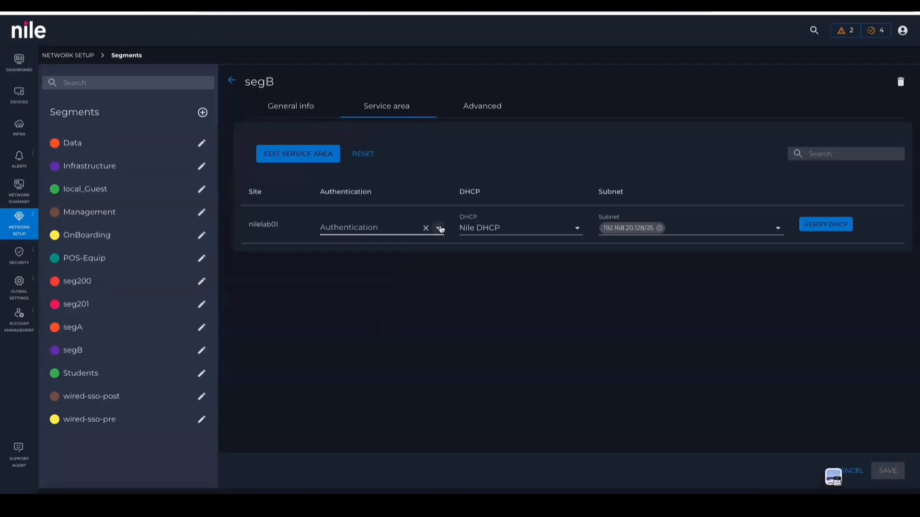
left_click(381, 287)
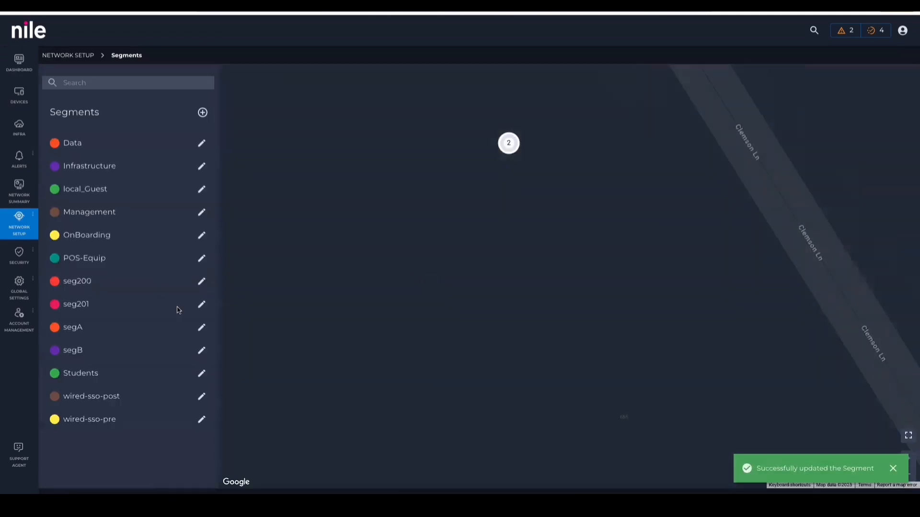
Add a new wireless service of type Enterprise and name the SSID _nile_EAPTLS.
mouse_move(28, 234)
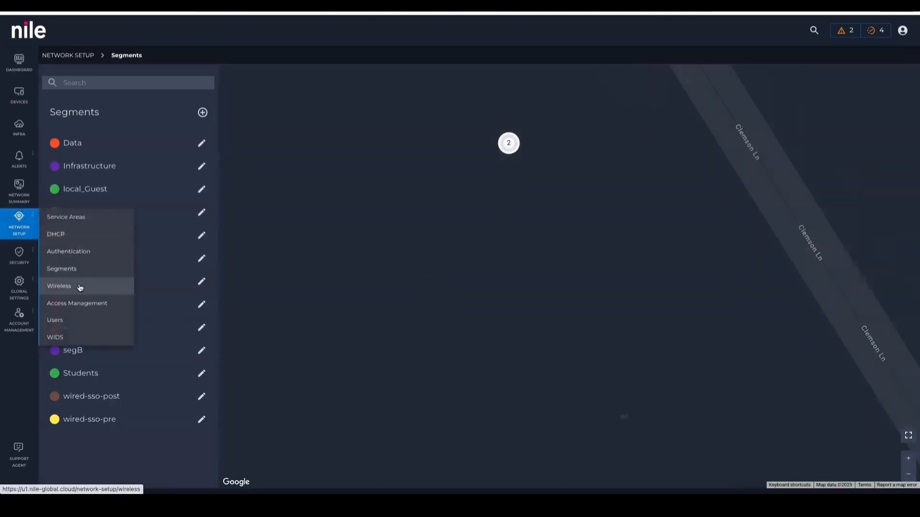
left_click(79, 287)
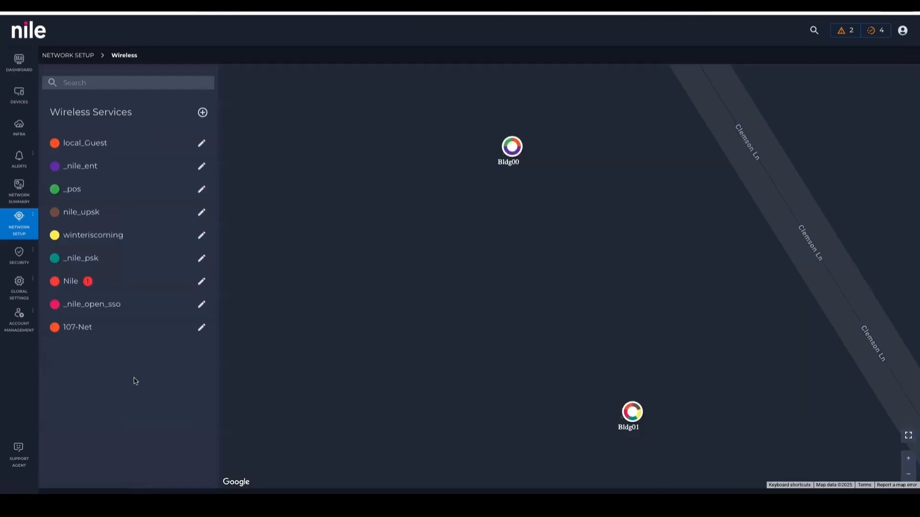
left_click(203, 113)
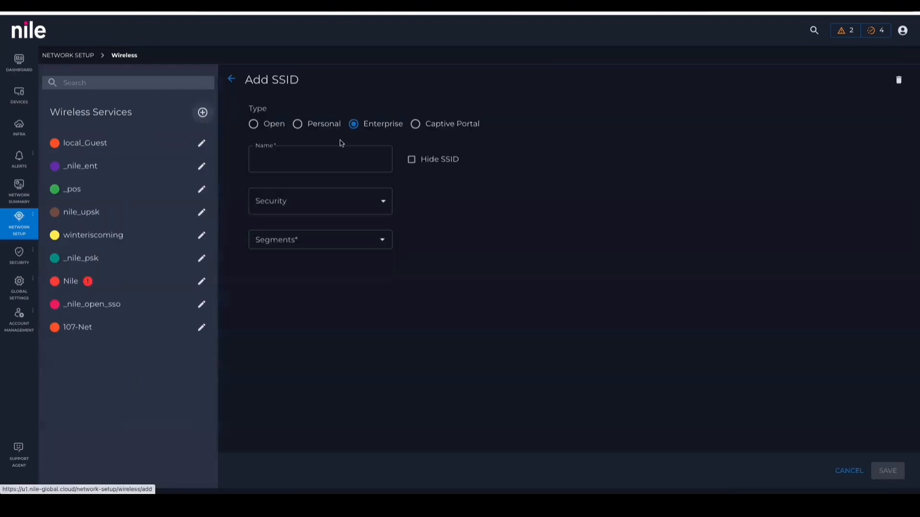
left_click(322, 156)
type("_")
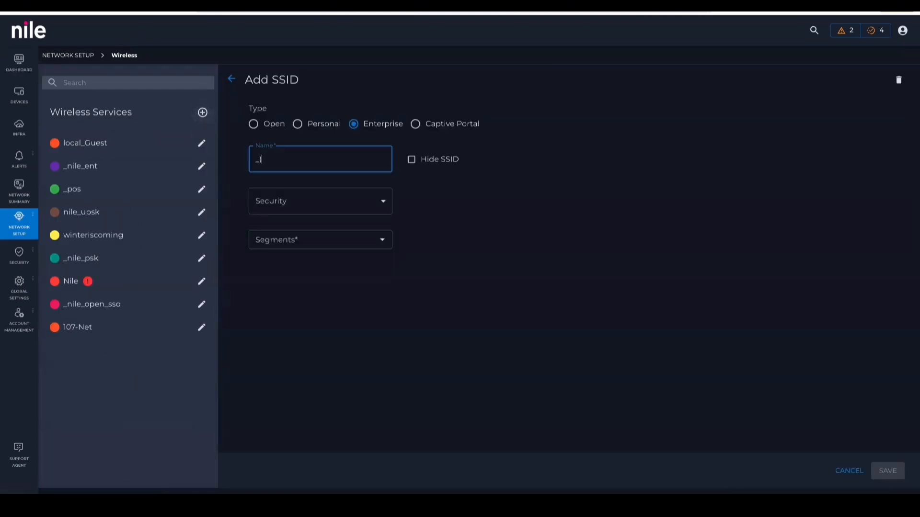
type("nile_eap")
key("BackSpace")
key("BackSpace")
type("EAPTLS")
Set the SSID's security to WPA3 Enhanced, assign segments segA and segB, and save the SSID, accepting the brief network interruption.
left_click(370, 201)
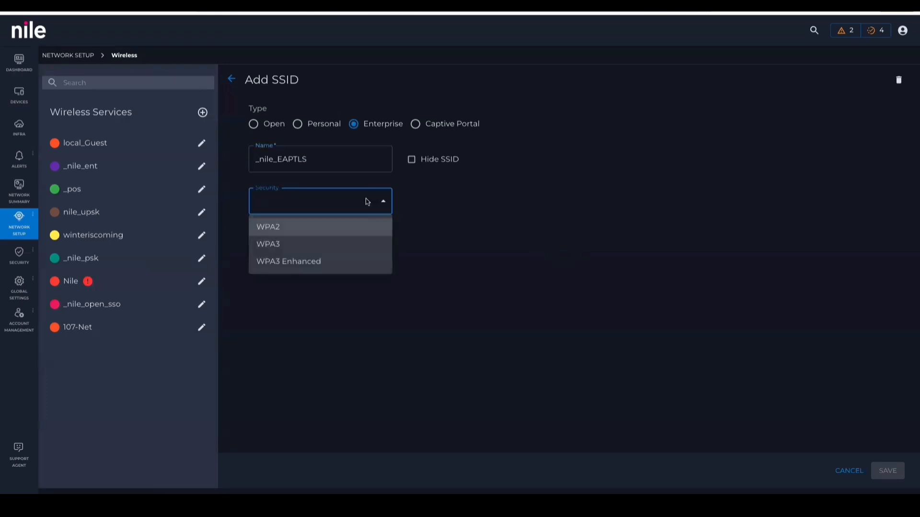
left_click(312, 260)
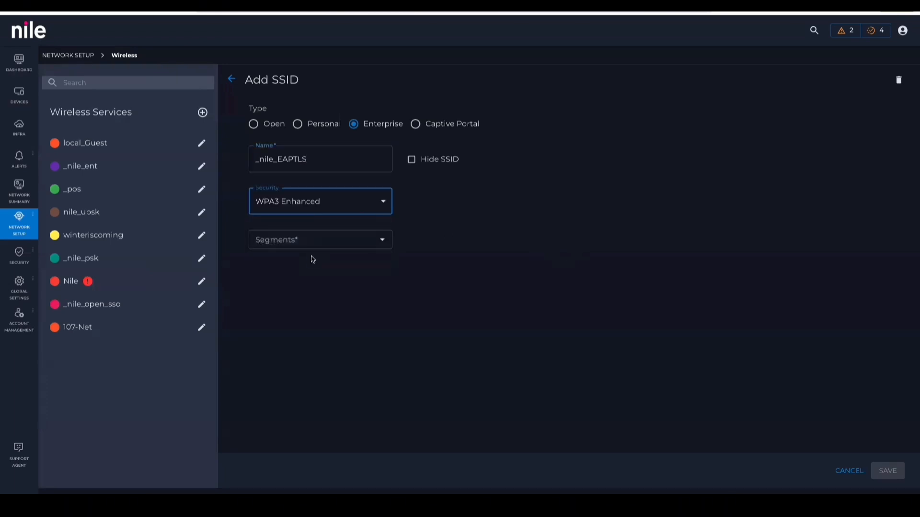
left_click(375, 242)
left_click(306, 354)
left_click(382, 244)
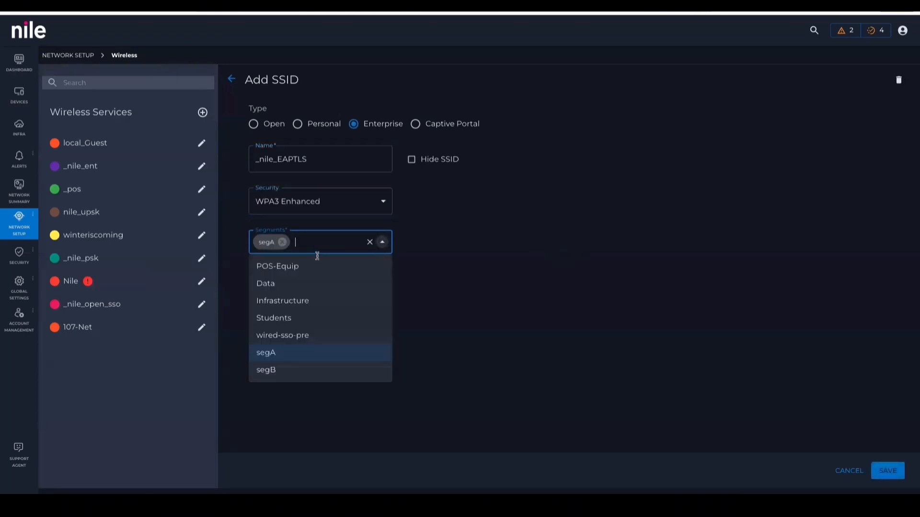
left_click(300, 377)
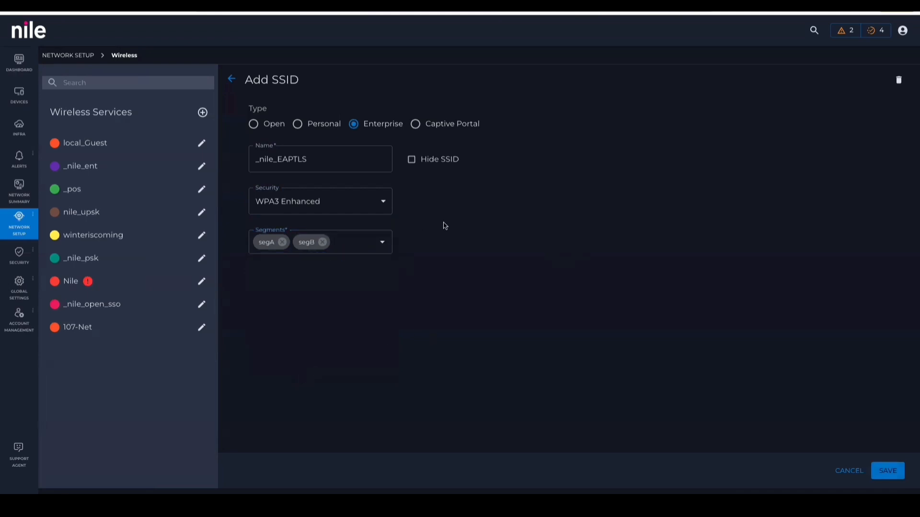
left_click(889, 473)
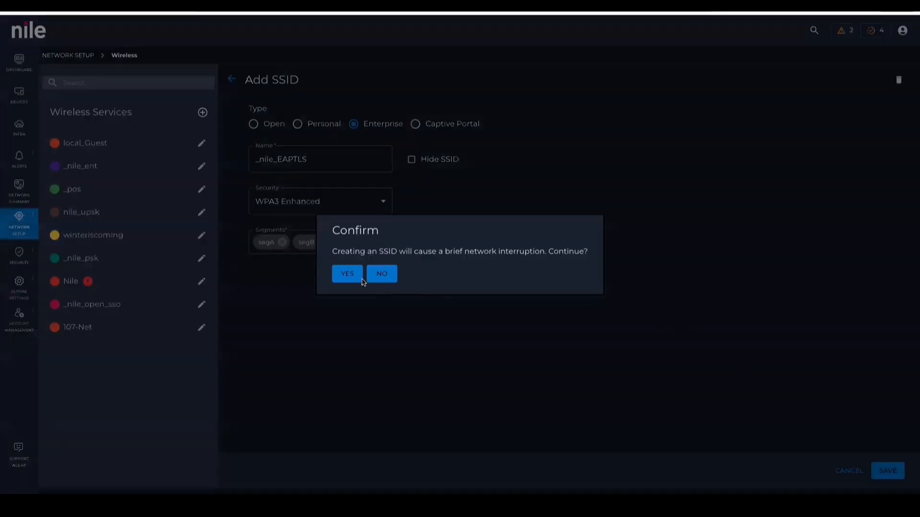
left_click(359, 275)
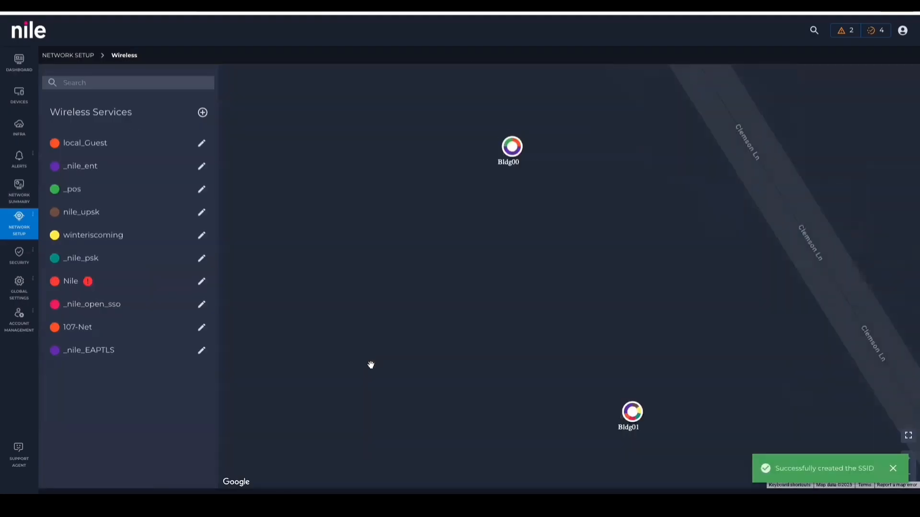